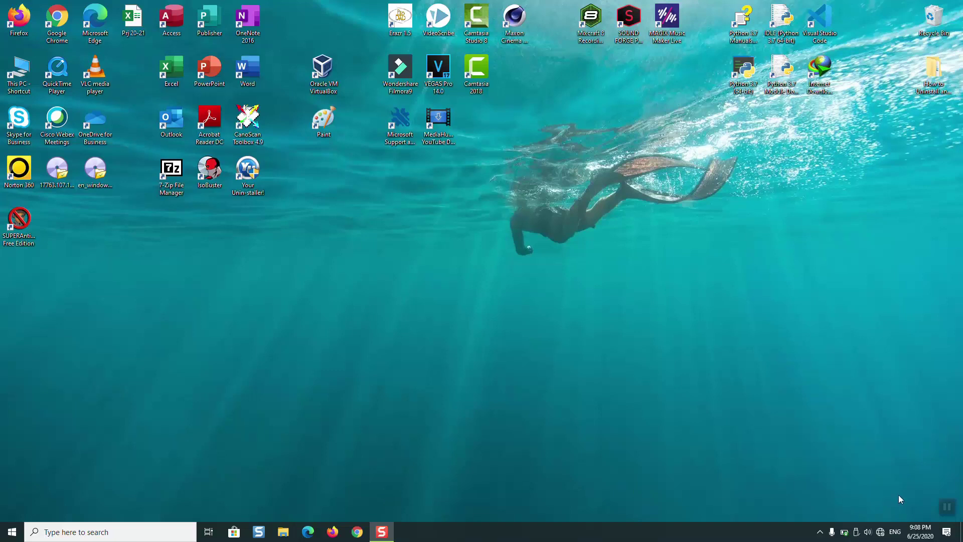
Open the Norton 360 main window from the tray notification area, then close it
{"action": "left_click", "coordinate": [820, 532]}
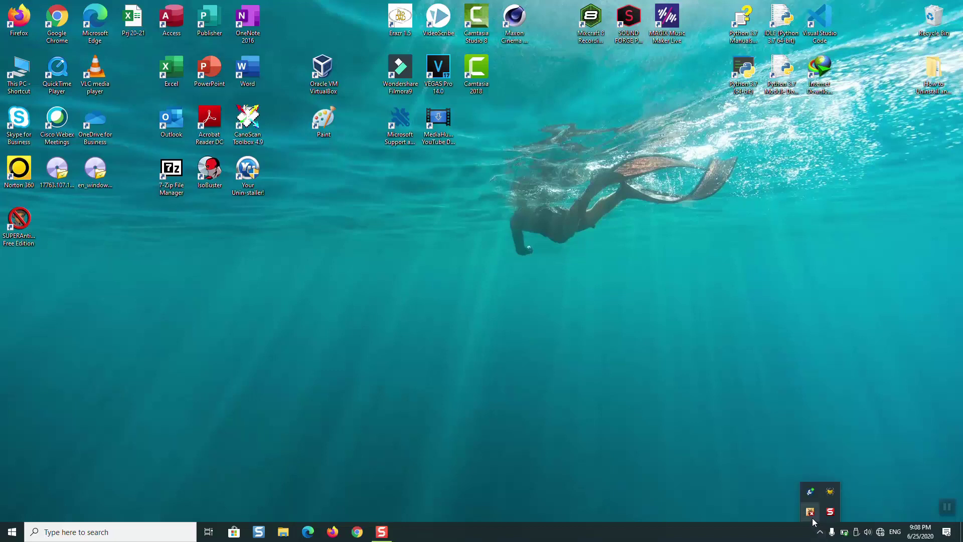
{"action": "double_click", "coordinate": [811, 512]}
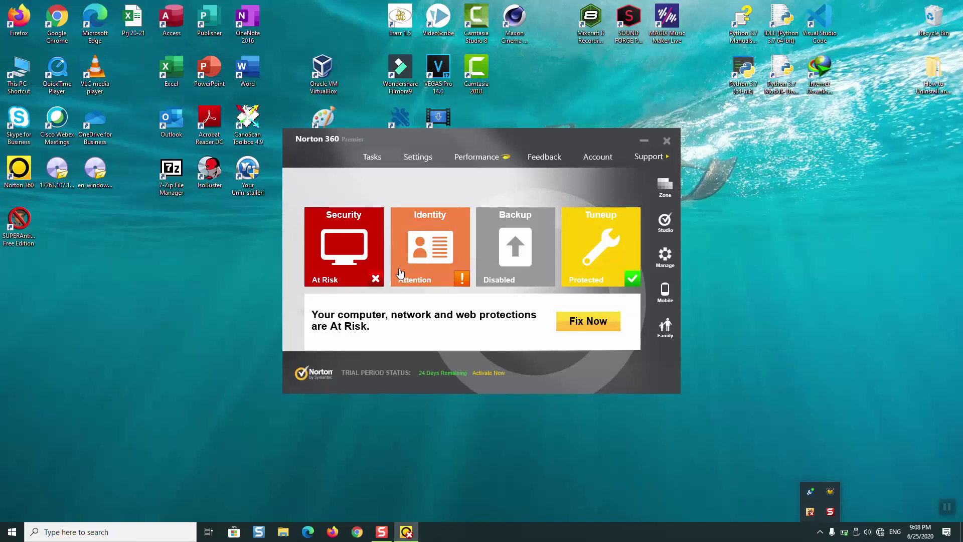
{"action": "left_click", "coordinate": [668, 142]}
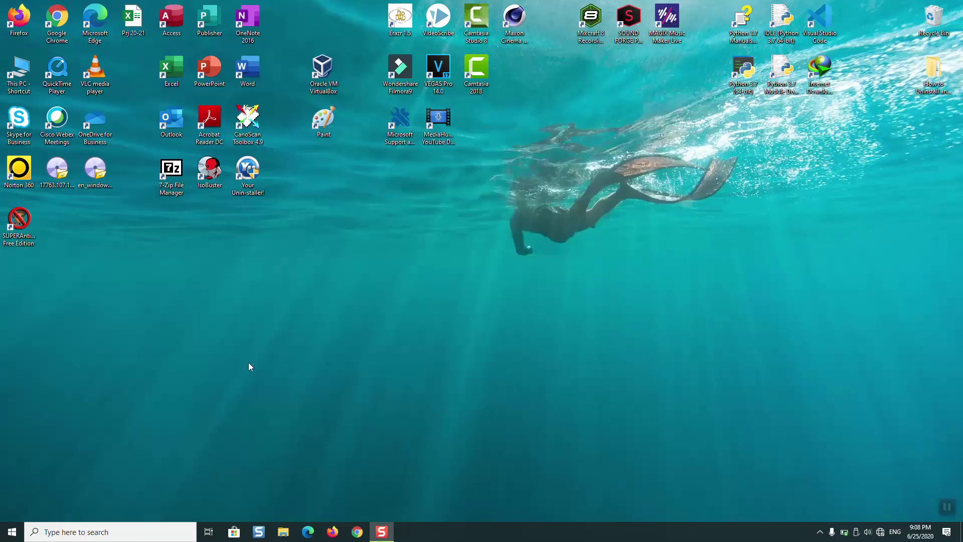
Check a COM Surrogate background process in Task Manager and close Task Manager
{"action": "right_click", "coordinate": [440, 529]}
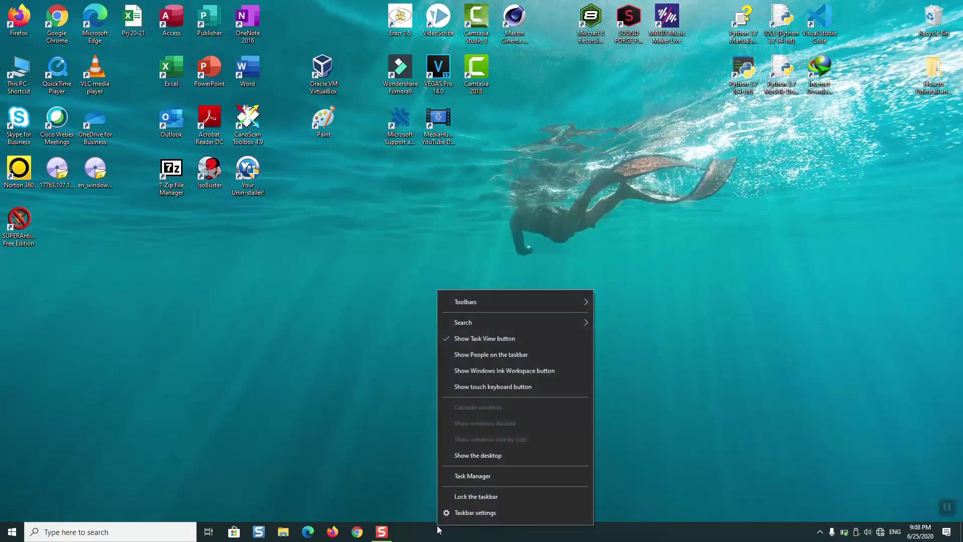
{"action": "left_click", "coordinate": [469, 477]}
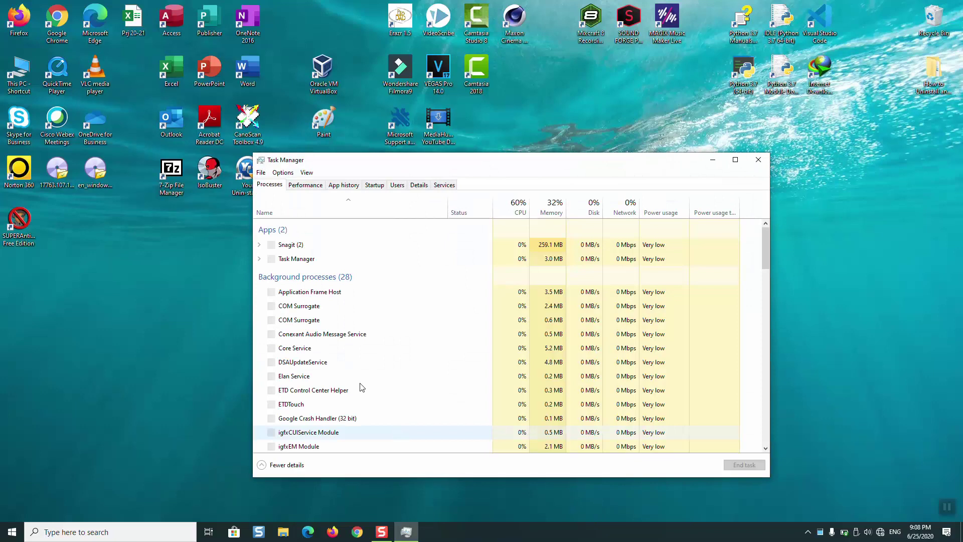
{"action": "left_click", "coordinate": [328, 334]}
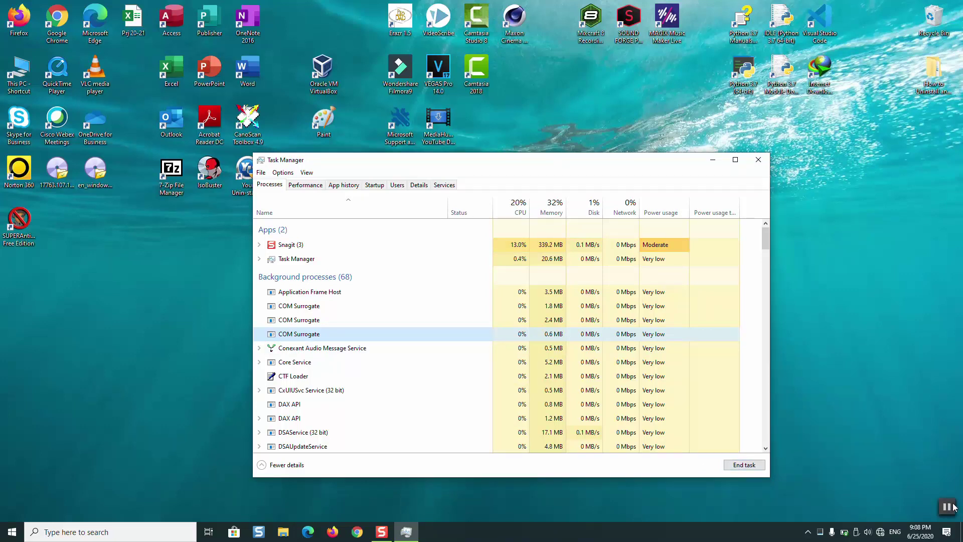
{"action": "key", "text": "Escape"}
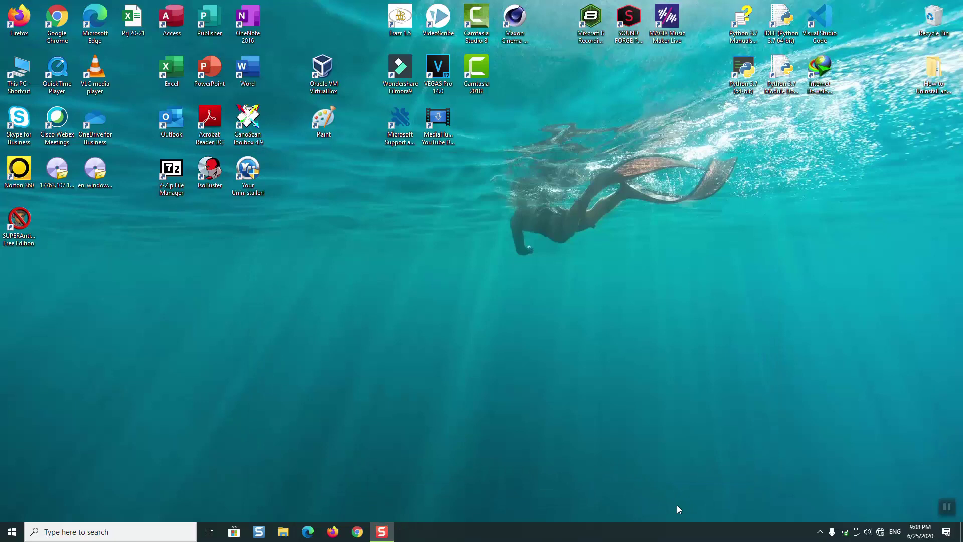
Launch Control Panel from taskbar search, try Small and Large icons, then set View by to Category
{"action": "left_click", "coordinate": [89, 532]}
{"action": "type", "text": "c"}
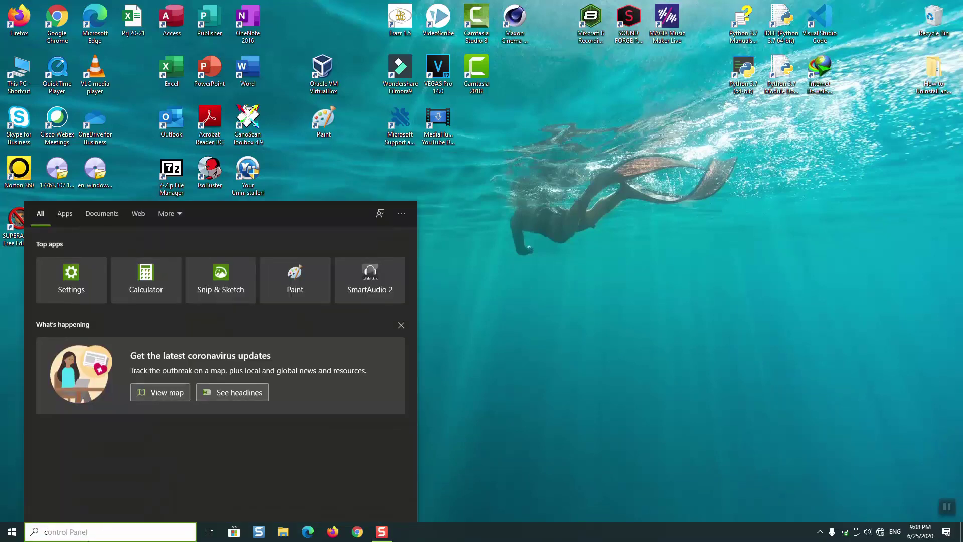
{"action": "type", "text": "ontrol"}
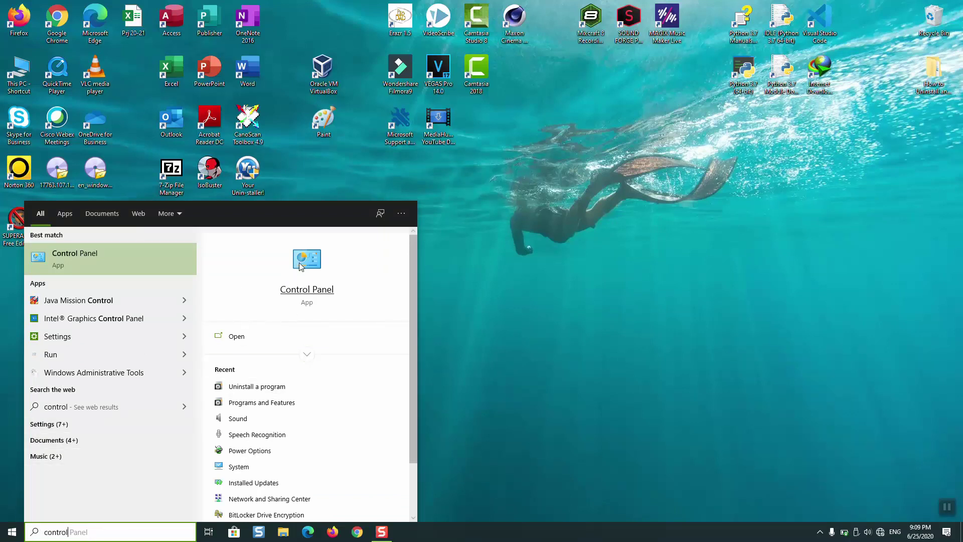
{"action": "left_click", "coordinate": [109, 270]}
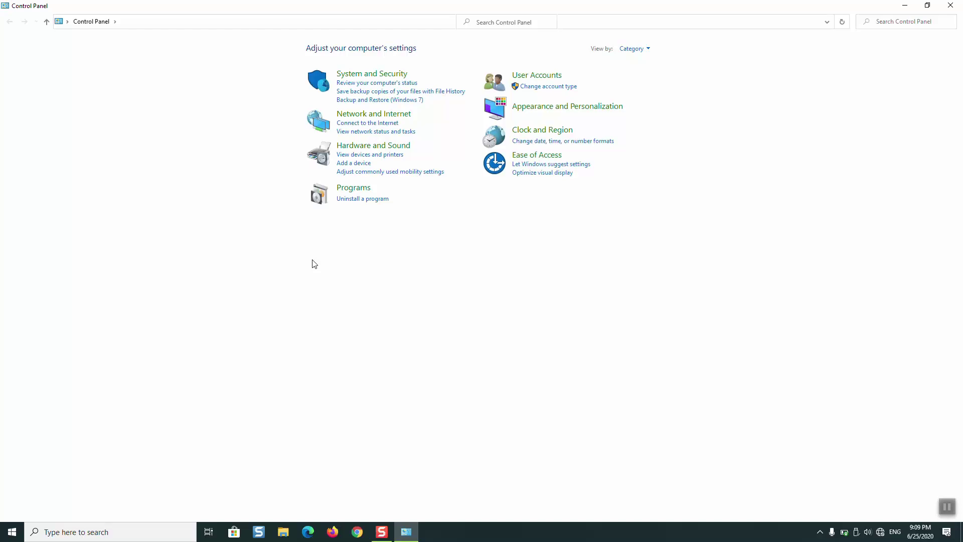
{"action": "left_click", "coordinate": [635, 48]}
{"action": "left_click", "coordinate": [646, 87]}
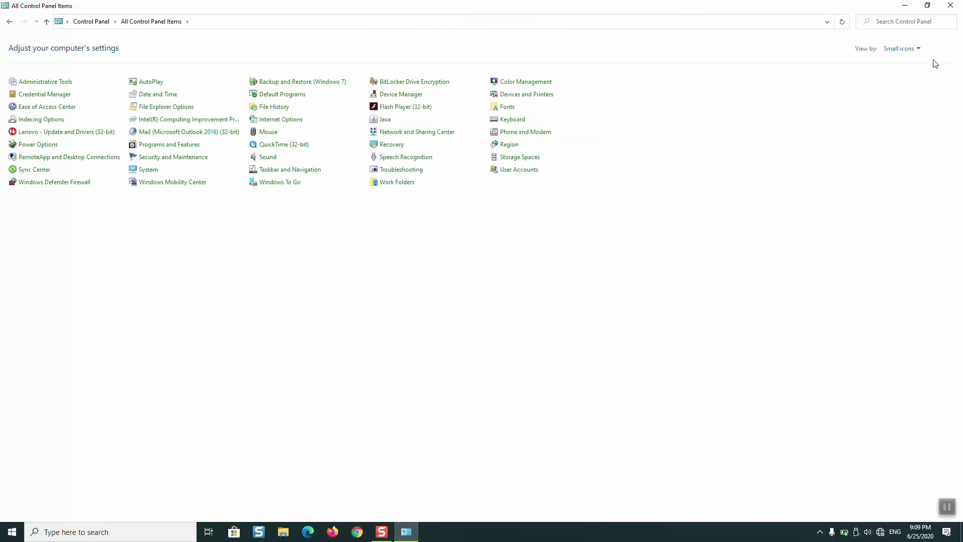
{"action": "left_click", "coordinate": [909, 48]}
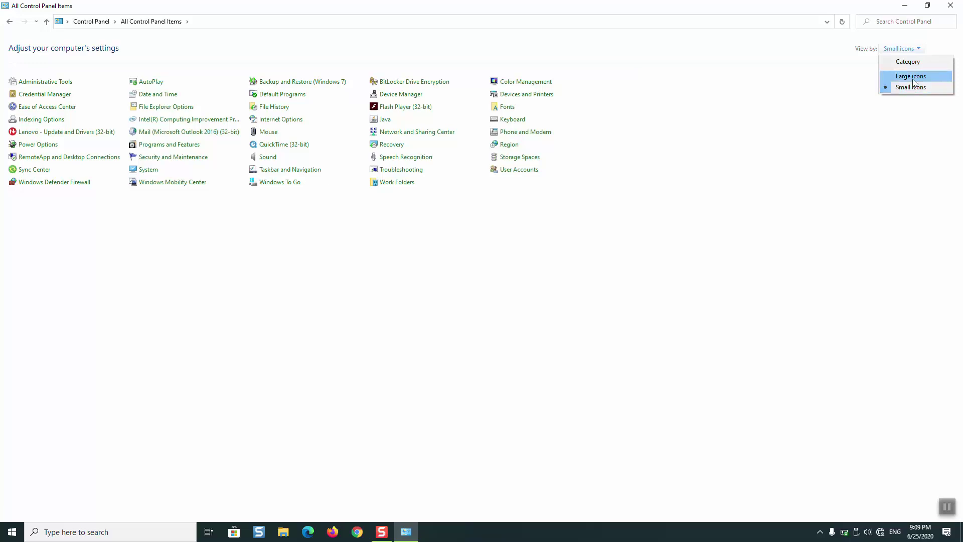
{"action": "left_click", "coordinate": [911, 82]}
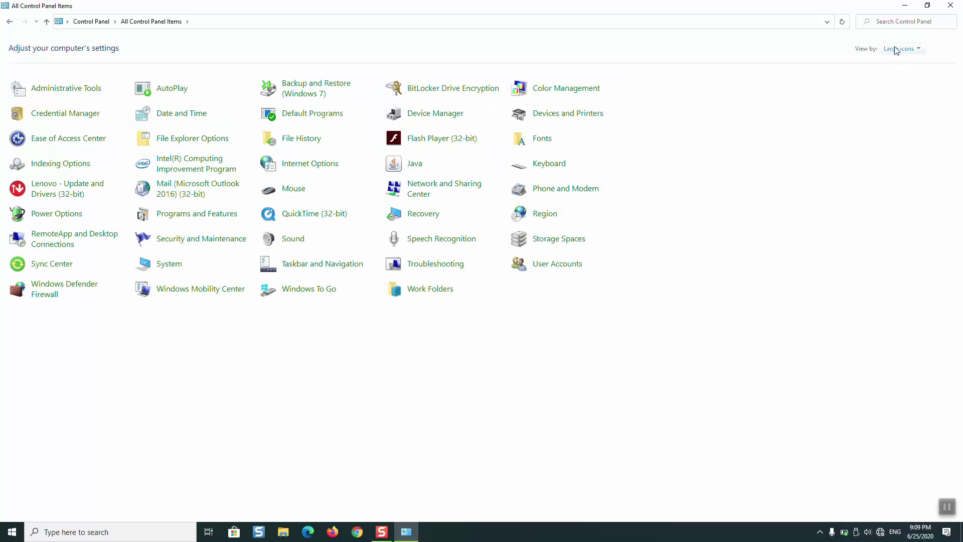
{"action": "left_click", "coordinate": [898, 49]}
{"action": "left_click", "coordinate": [903, 62]}
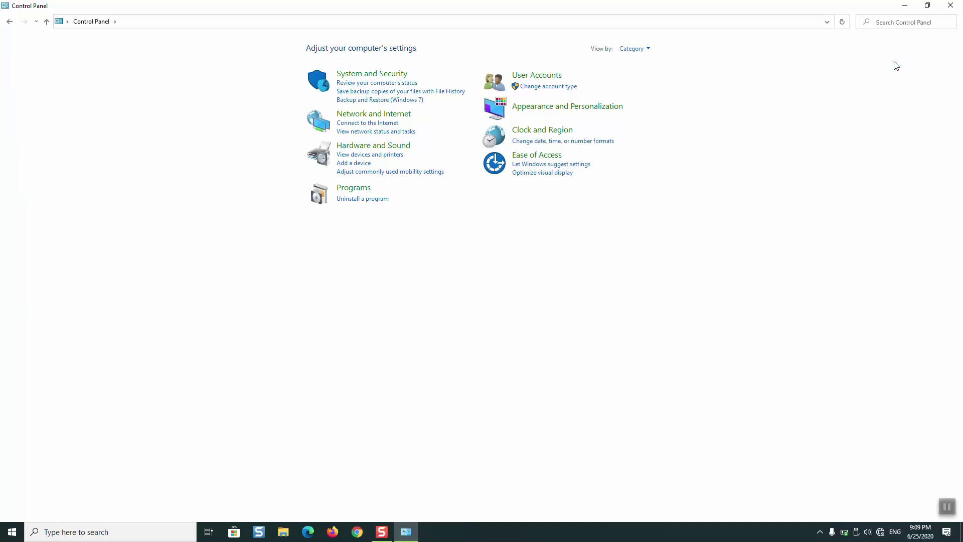
Go to Programs > Uninstall a program and bring up actions for Norton 360 Premier Edition
{"action": "left_click", "coordinate": [352, 189]}
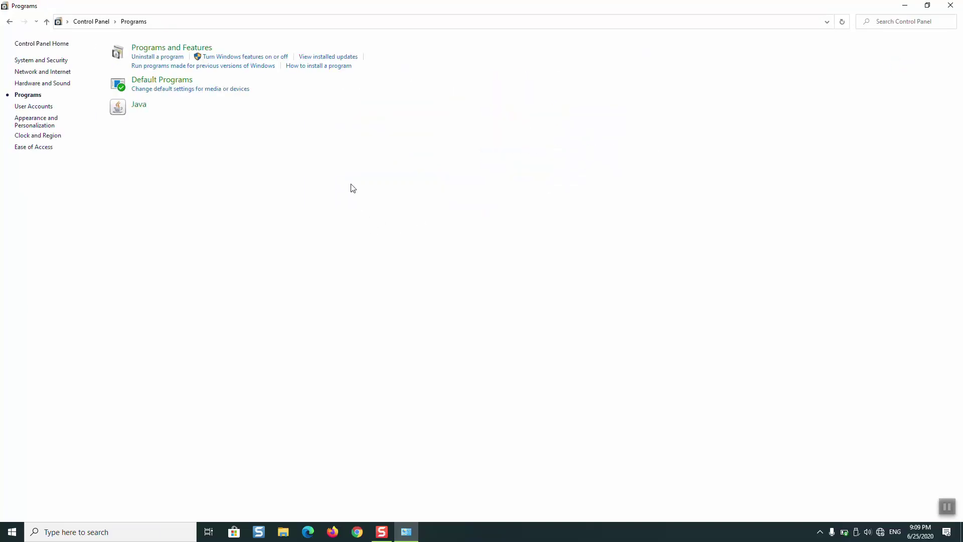
{"action": "left_click", "coordinate": [165, 58]}
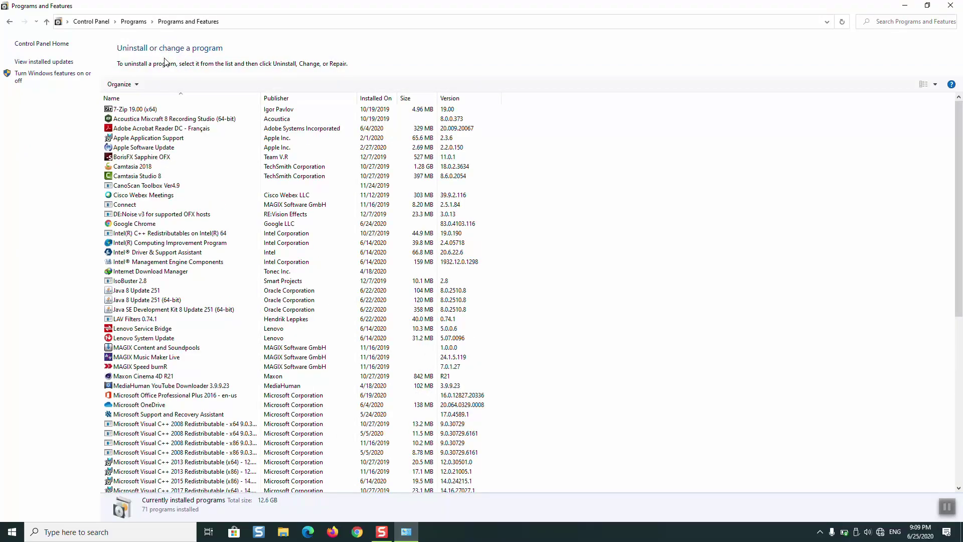
{"action": "left_click", "coordinate": [191, 195]}
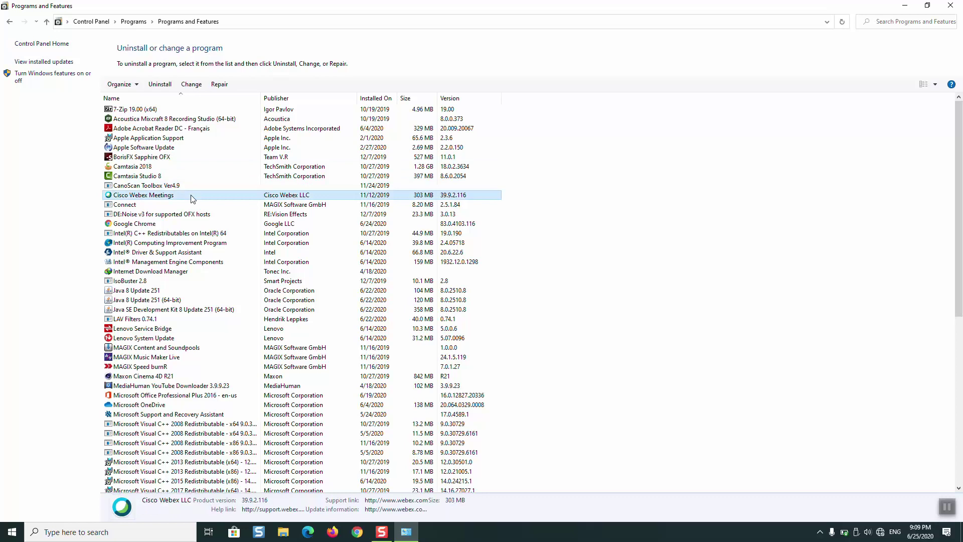
{"action": "type", "text": "n"}
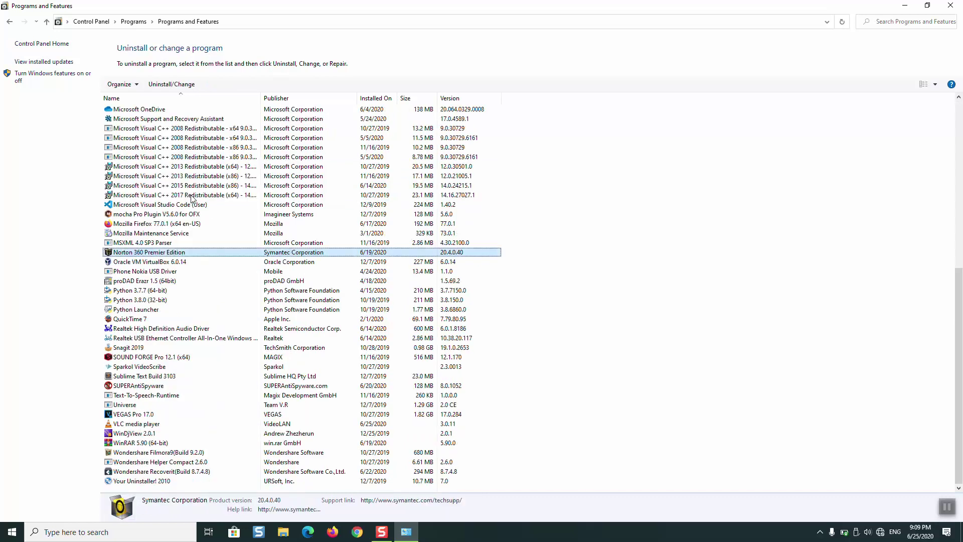
{"action": "left_click", "coordinate": [163, 260]}
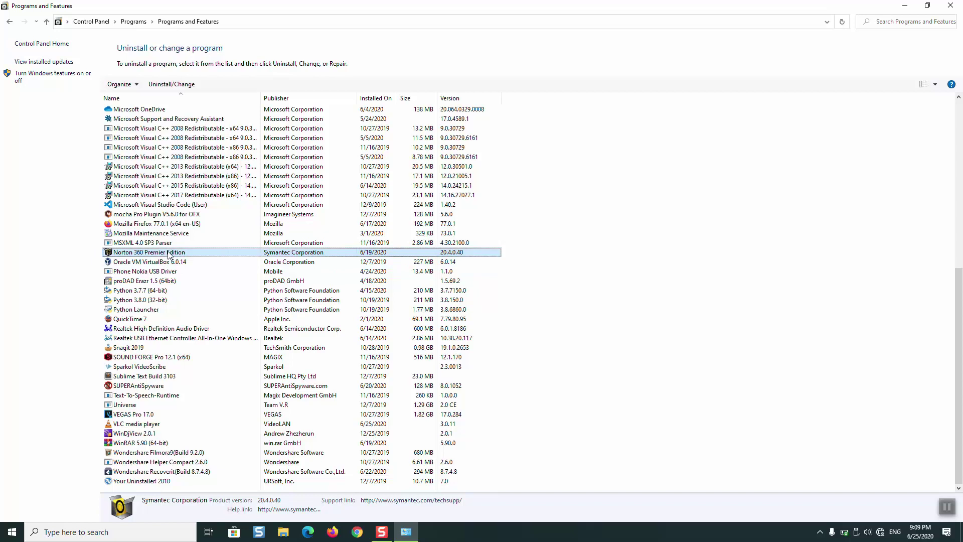
{"action": "right_click", "coordinate": [168, 255]}
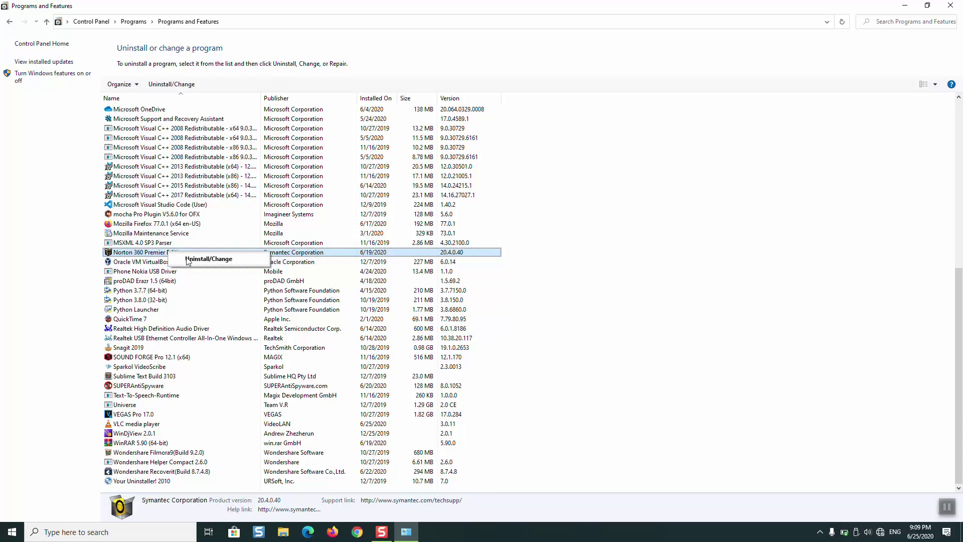
{"action": "left_click", "coordinate": [207, 259]}
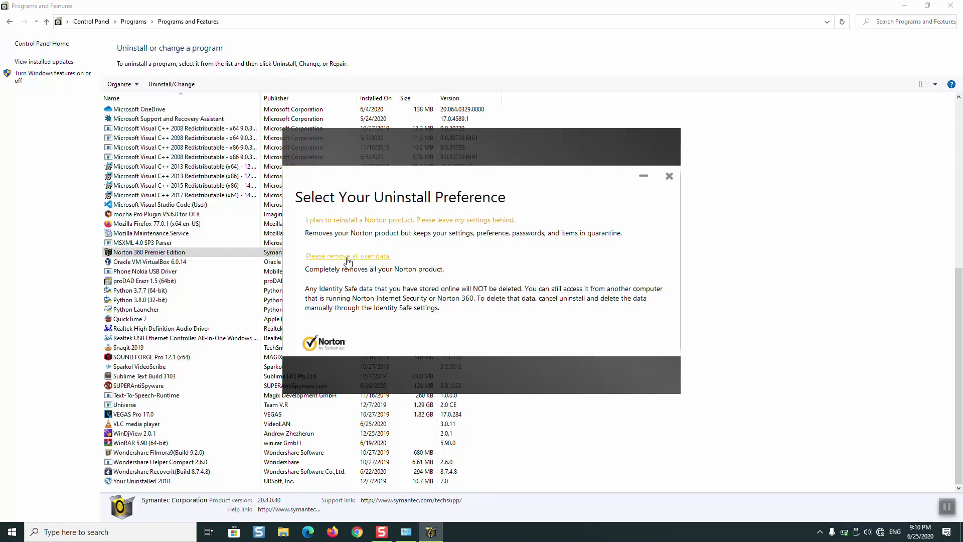
{"action": "left_click", "coordinate": [668, 175]}
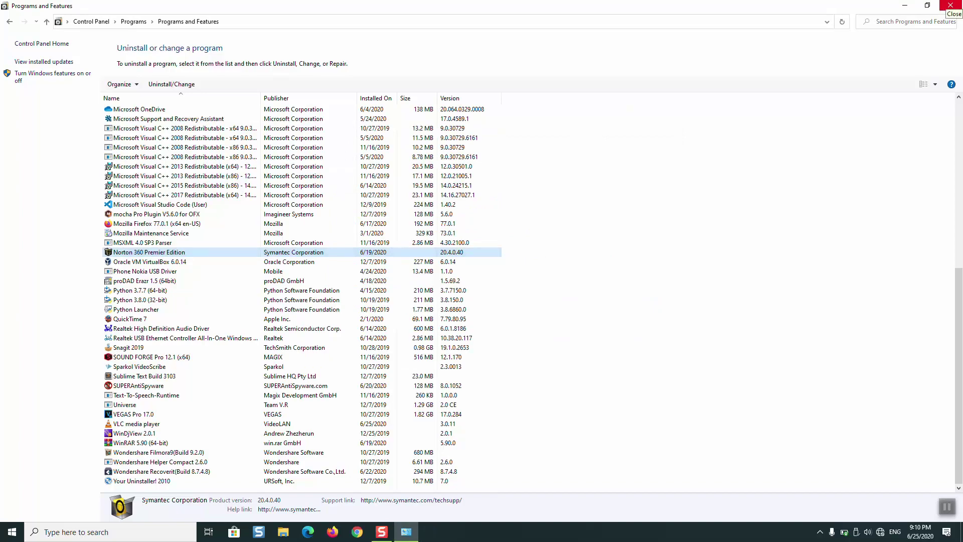
{"action": "left_click", "coordinate": [951, 6]}
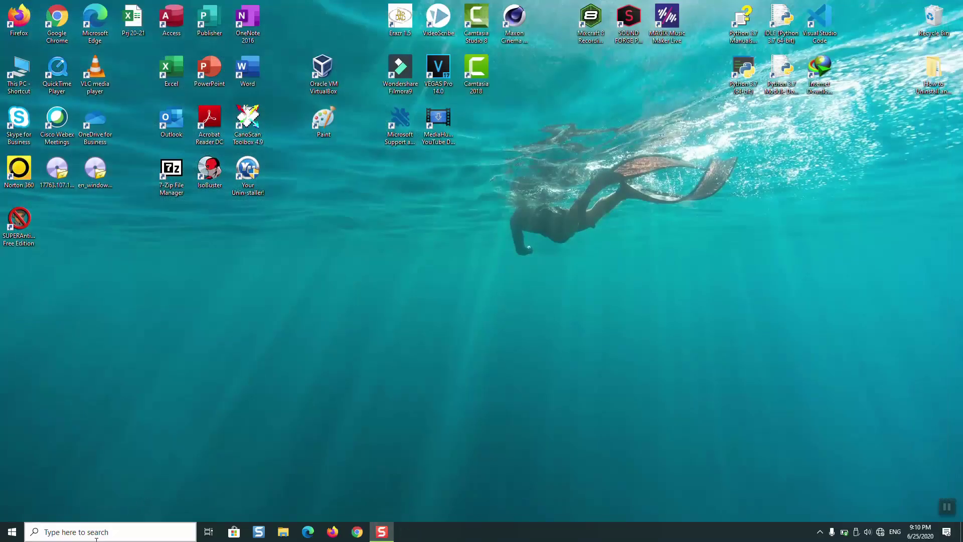
Launch Windows Settings from the Start menu and dismiss the search results
{"action": "left_click", "coordinate": [113, 532]}
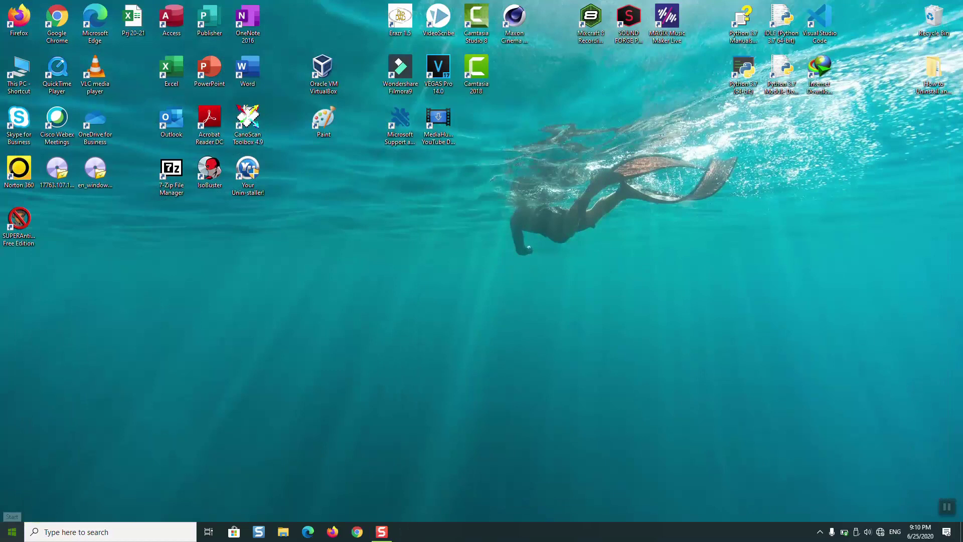
{"action": "left_click", "coordinate": [11, 533]}
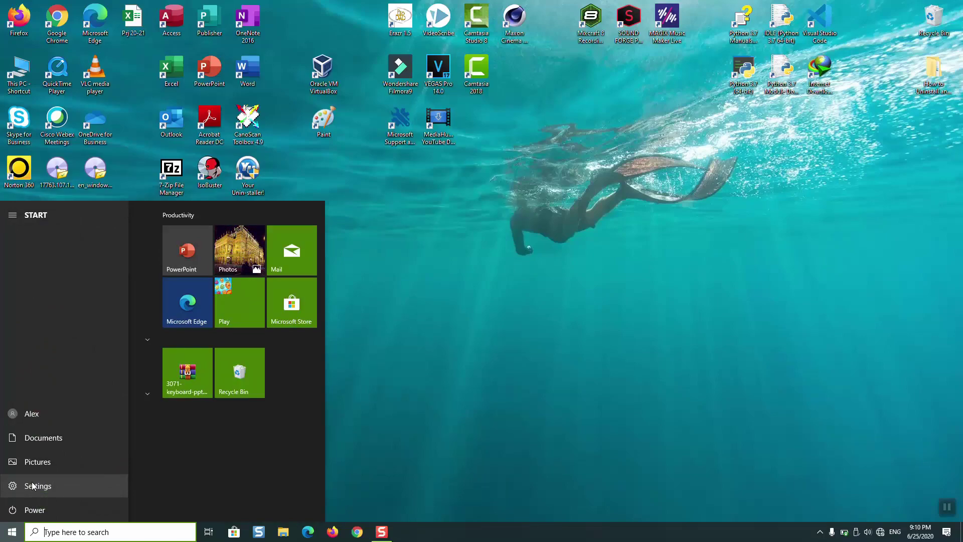
{"action": "left_click", "coordinate": [33, 485]}
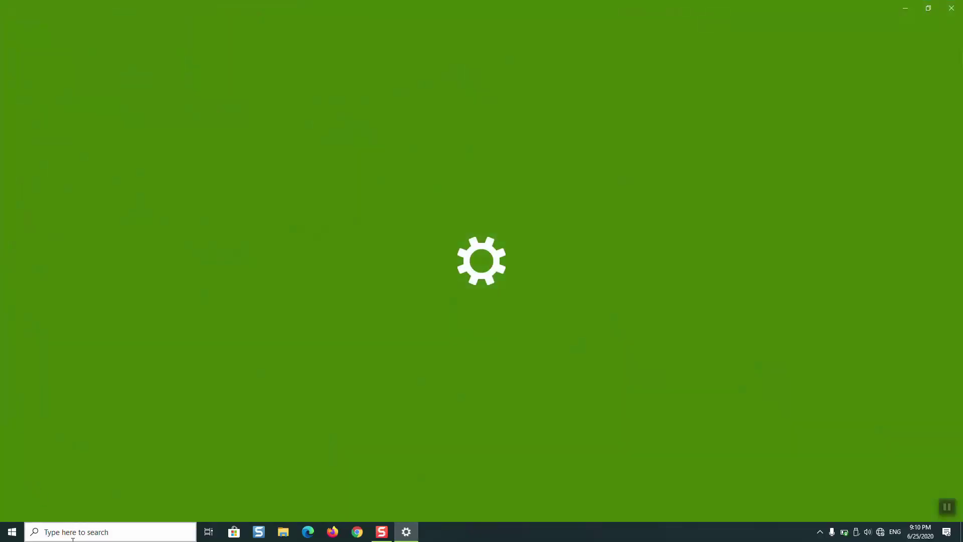
{"action": "type", "text": "sett"}
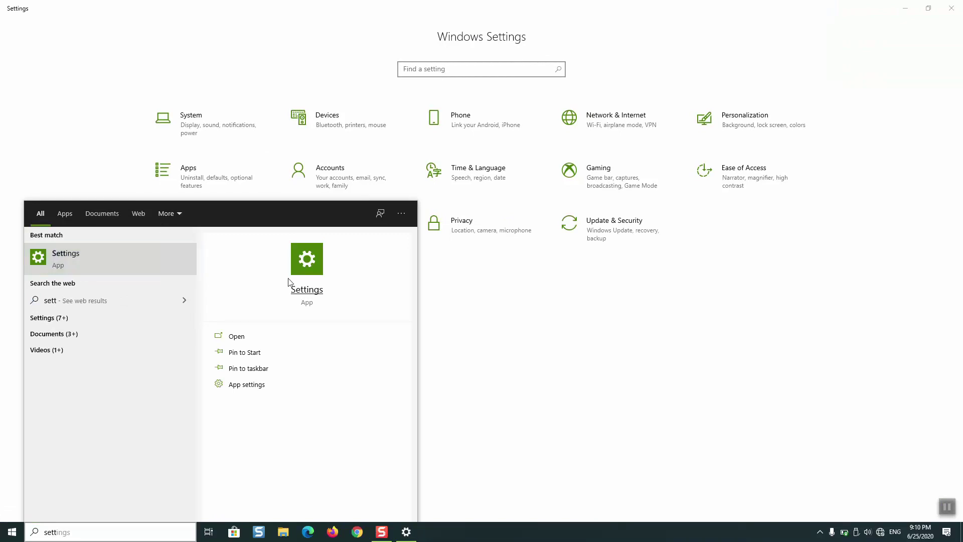
{"action": "left_click", "coordinate": [306, 289]}
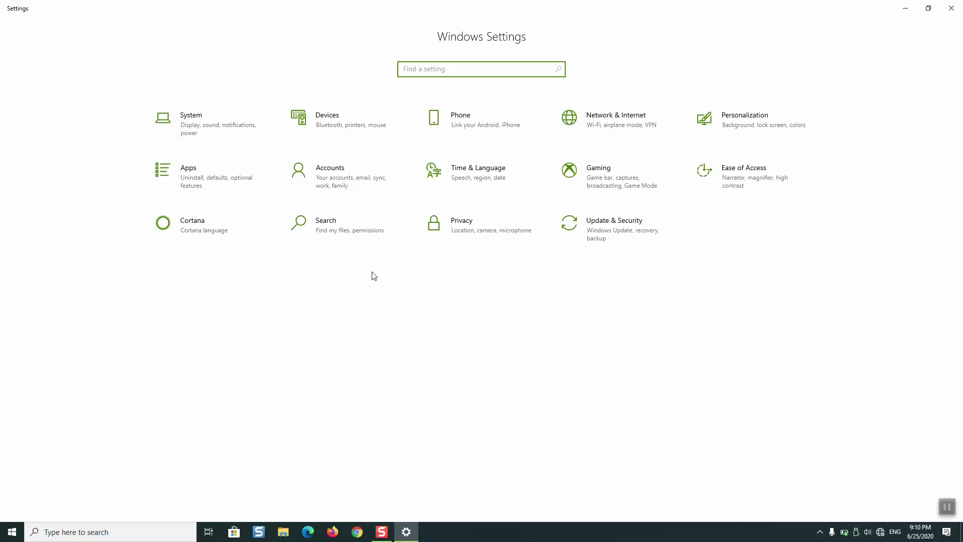
In Apps & features, search 'norton', select Norton 360 Premier Edition and confirm Uninstall
{"action": "left_click", "coordinate": [195, 179]}
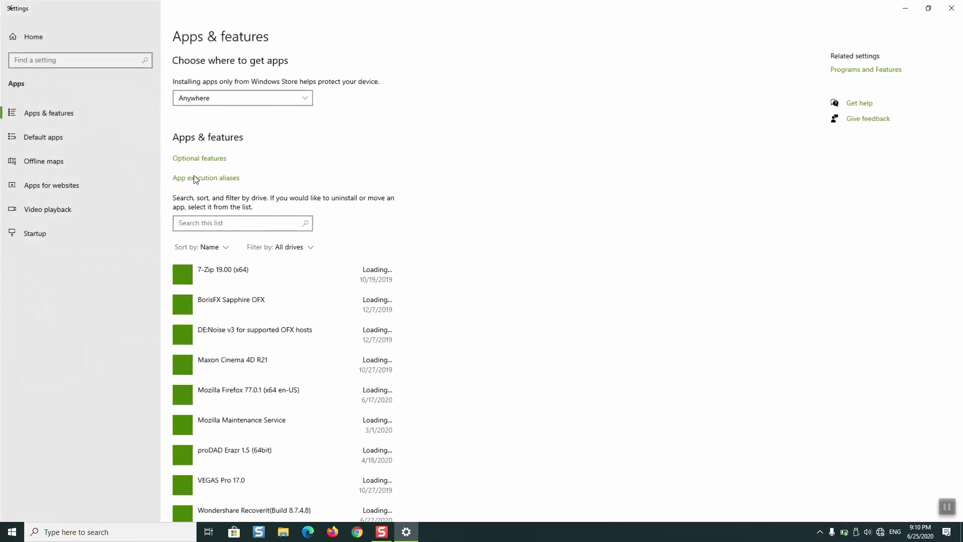
{"action": "left_click", "coordinate": [224, 222]}
{"action": "type", "text": "nort"}
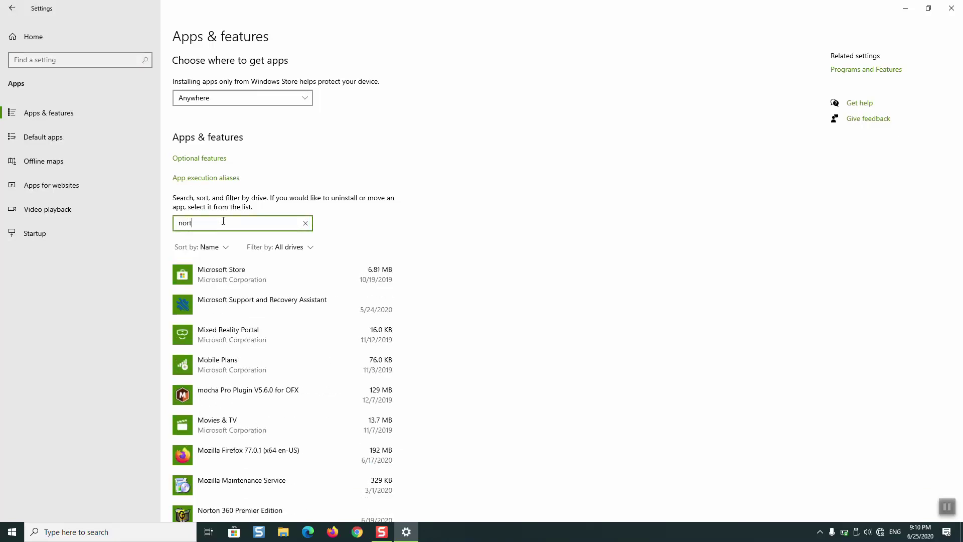
{"action": "type", "text": "on"}
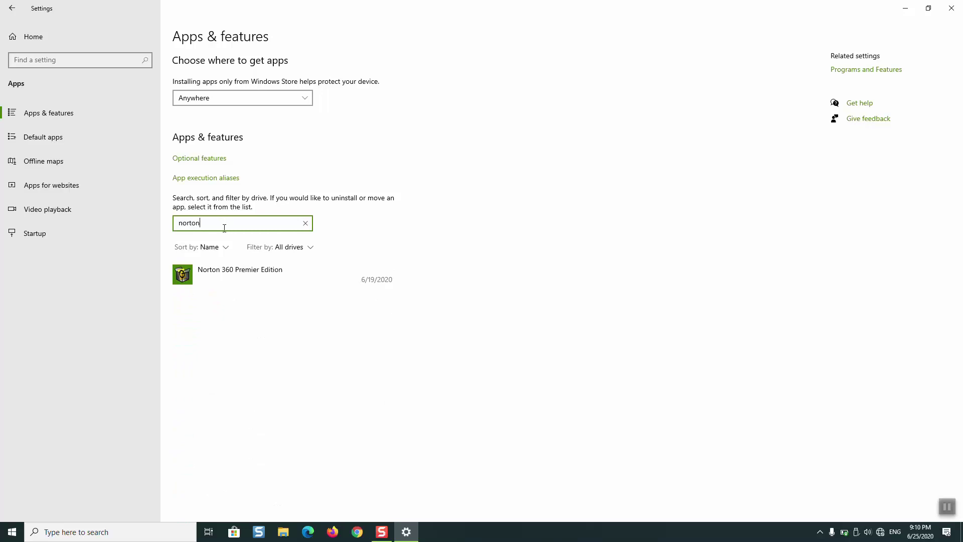
{"action": "left_click", "coordinate": [229, 272]}
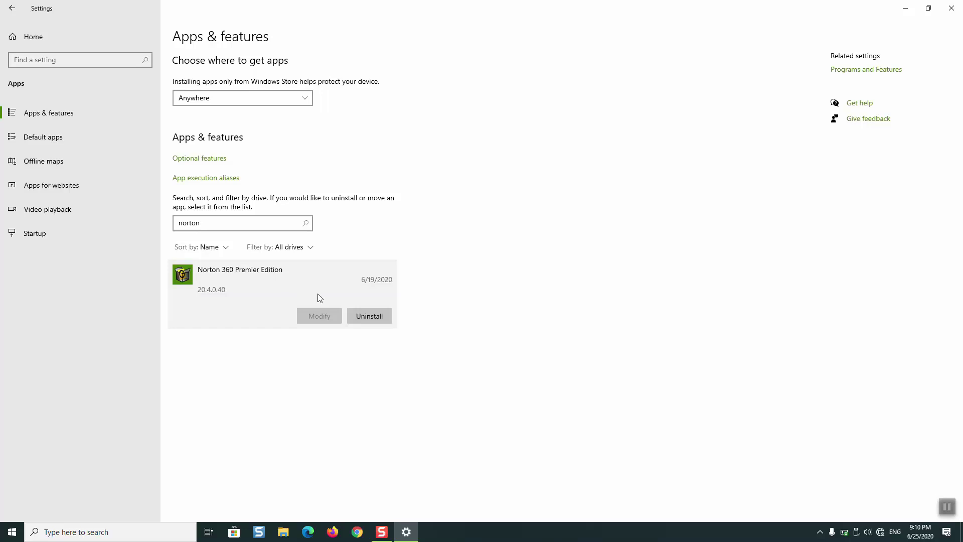
{"action": "left_click", "coordinate": [377, 316]}
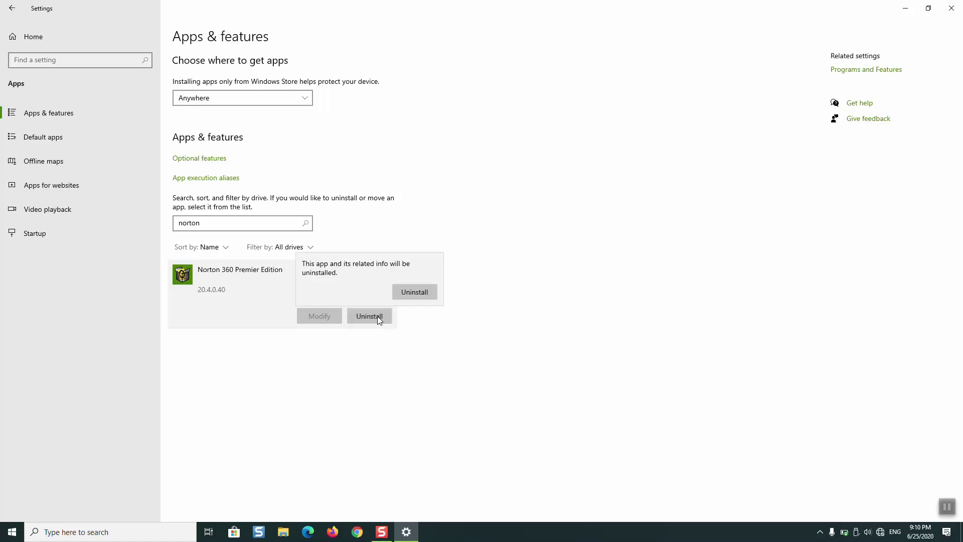
{"action": "left_click", "coordinate": [414, 292]}
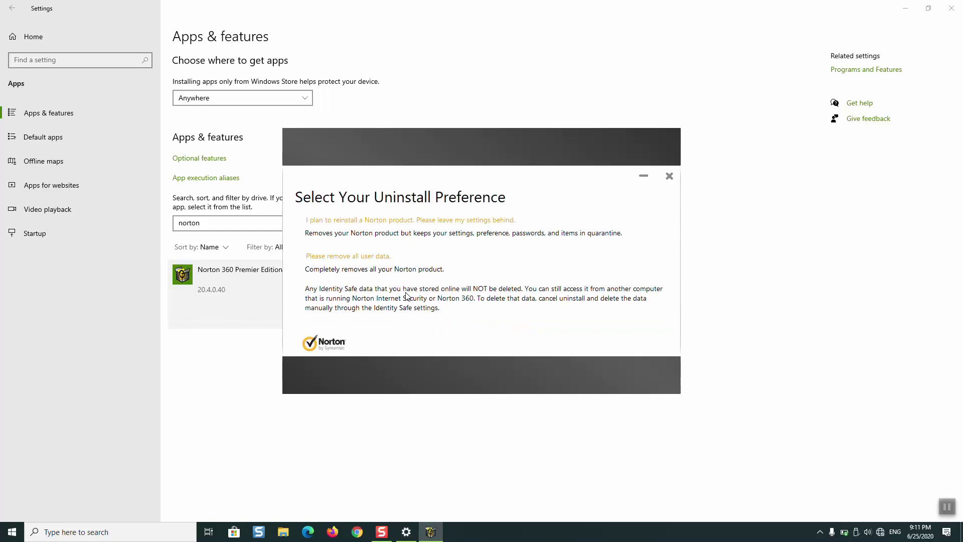
Choose 'Please remove all user data' and proceed with Next to uninstall Norton completely
{"action": "left_click", "coordinate": [373, 257]}
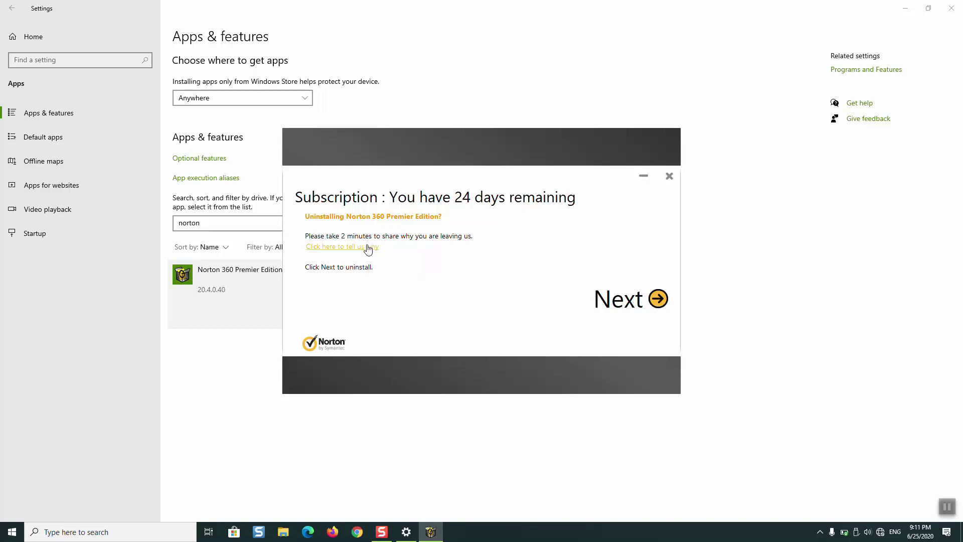
{"action": "left_click", "coordinate": [655, 298]}
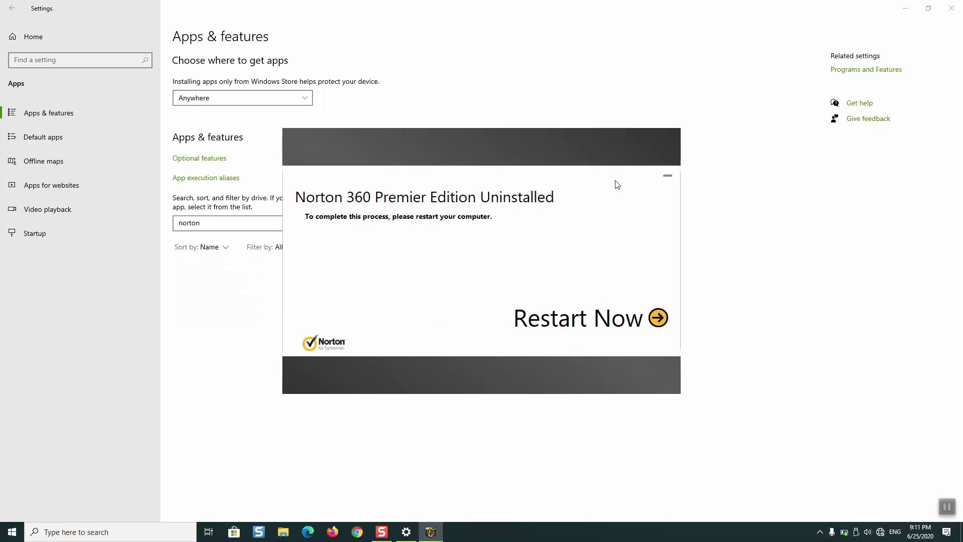
Leave the Norton restart prompt unanswered and launch Control Panel from Windows search
{"action": "left_click", "coordinate": [669, 179]}
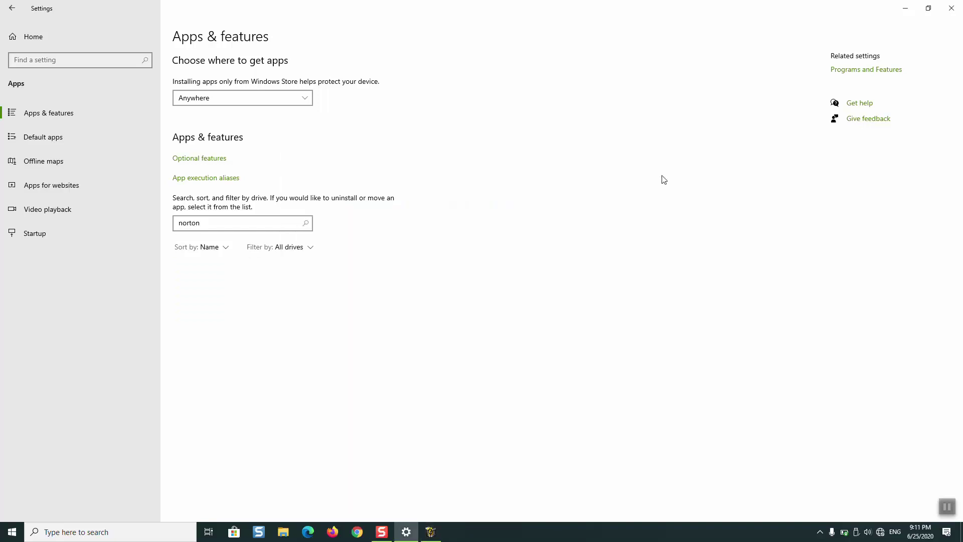
{"action": "left_click", "coordinate": [431, 532]}
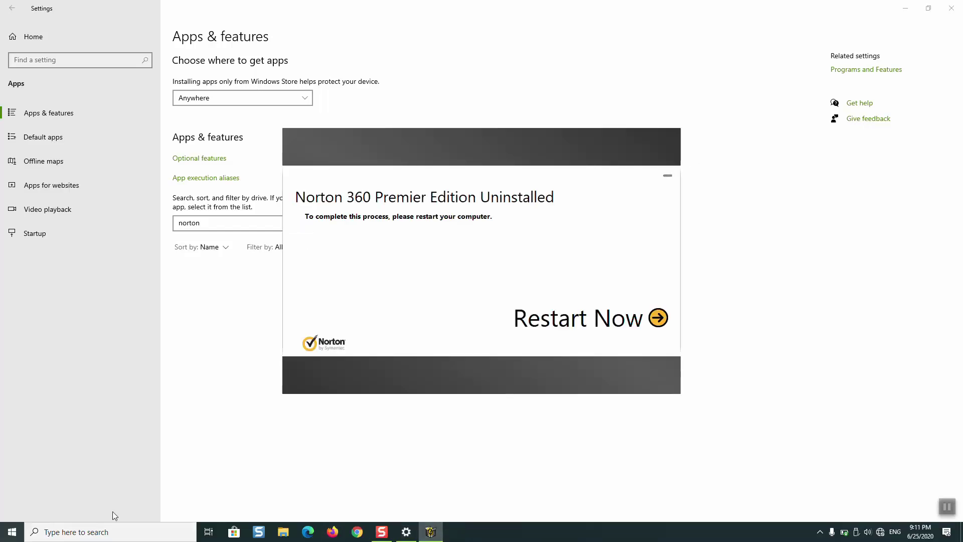
{"action": "left_click", "coordinate": [100, 531]}
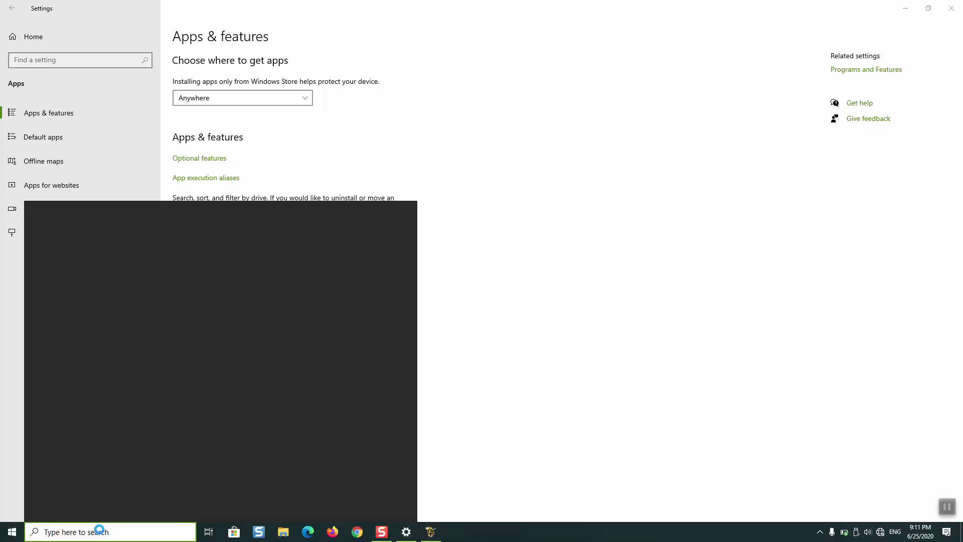
{"action": "type", "text": "contr"}
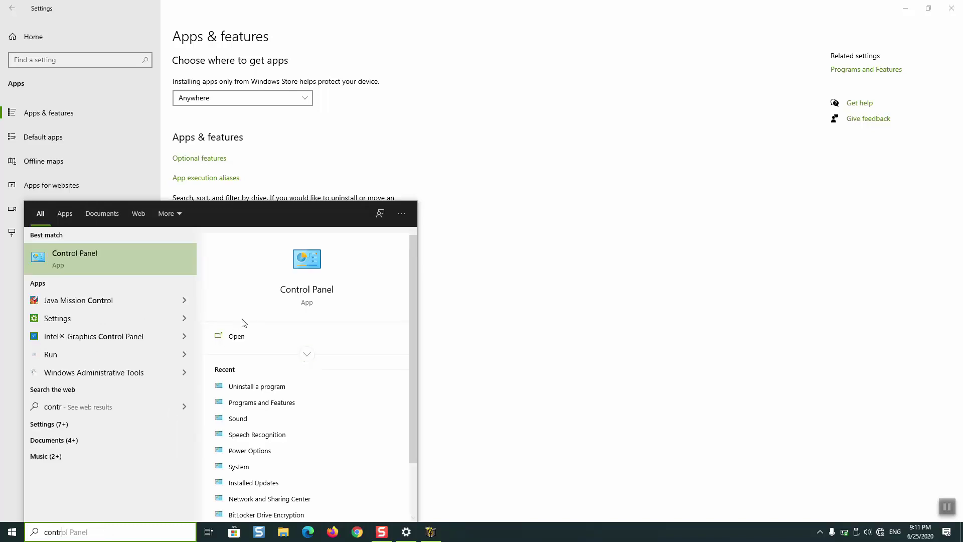
{"action": "left_click", "coordinate": [304, 264]}
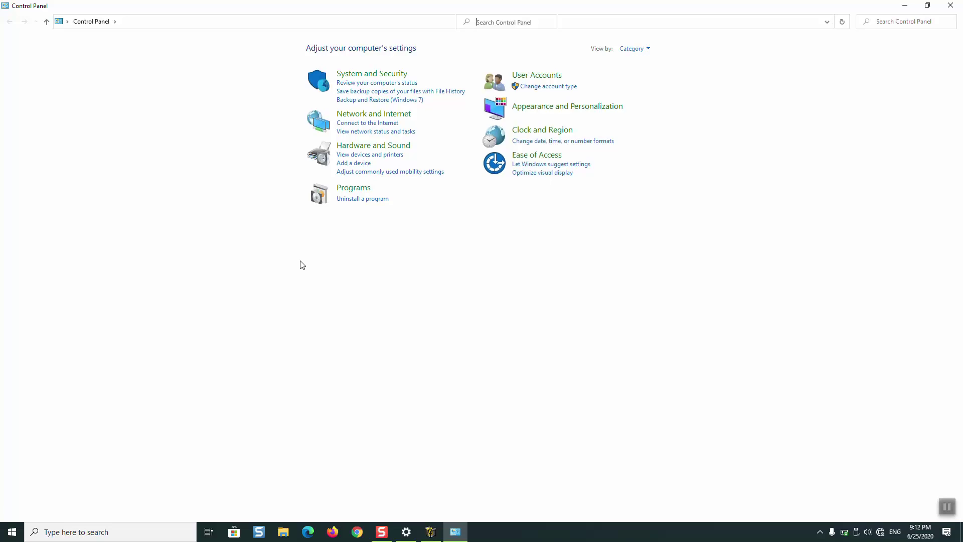
Review Programs and Features to confirm Norton 360 Premier Edition is no longer listed
{"action": "left_click", "coordinate": [354, 187]}
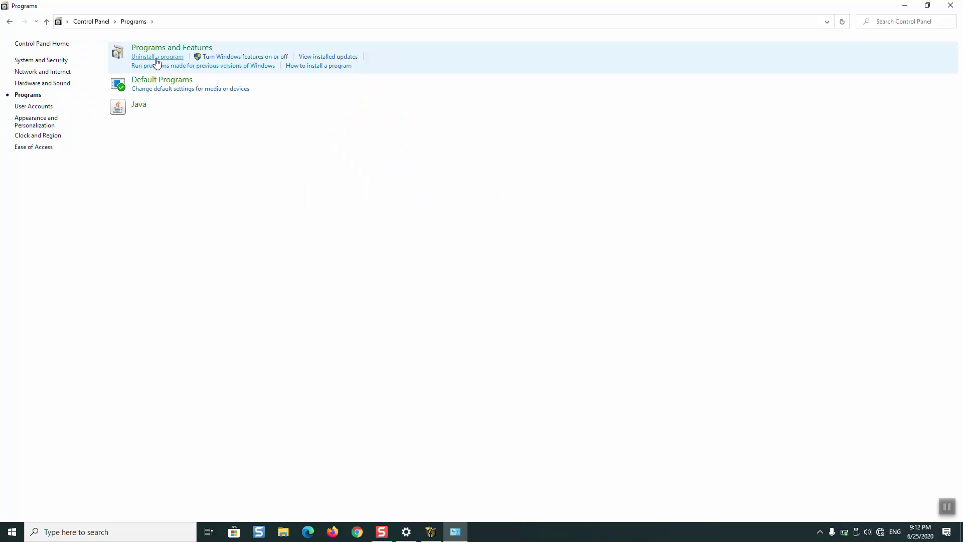
{"action": "left_click", "coordinate": [158, 57]}
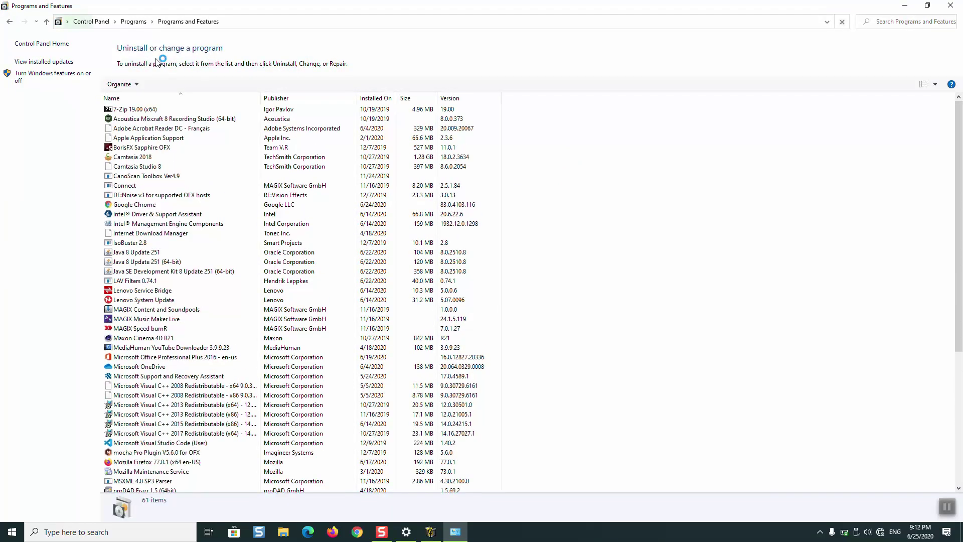
{"action": "left_click", "coordinate": [224, 301]}
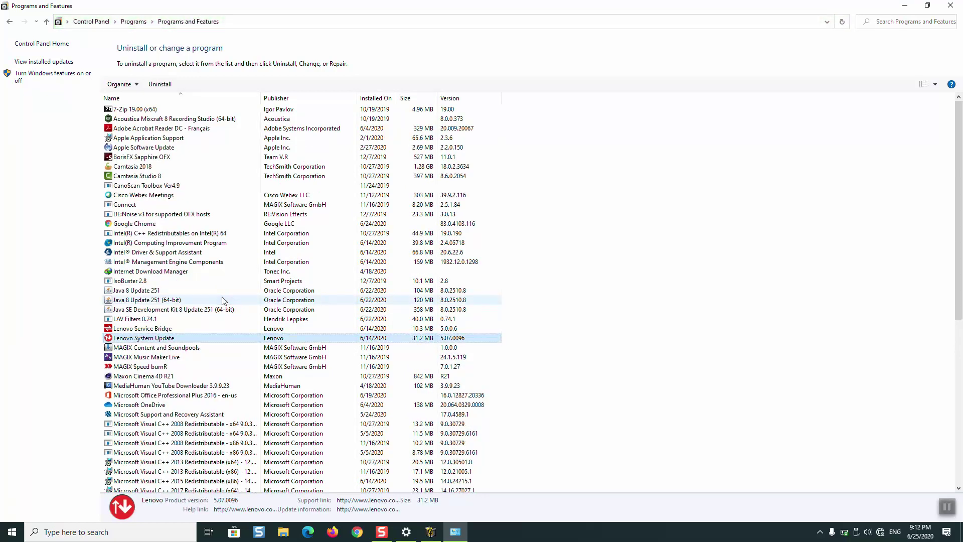
{"action": "left_click", "coordinate": [213, 369]}
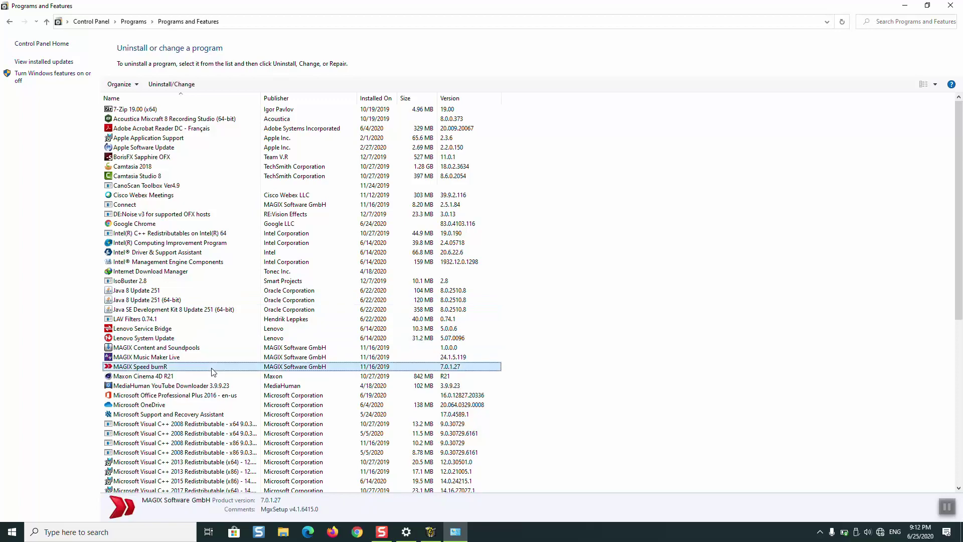